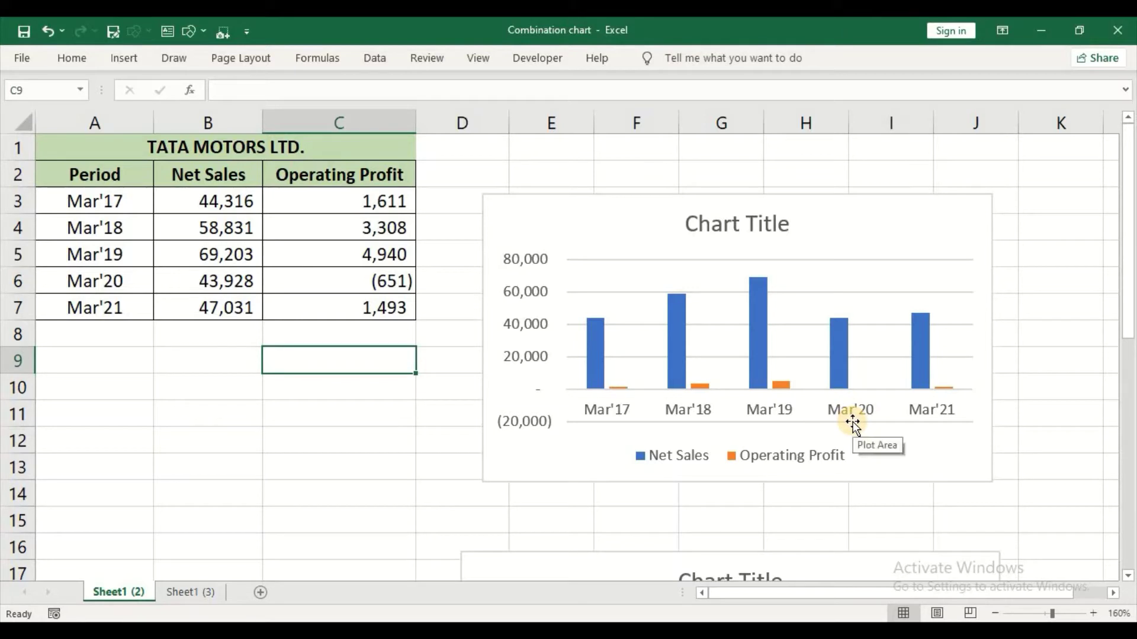
Examine the negative Mar'20 operating profit, then compare the plain column chart with the combination chart and its secondary axis
left_click(381, 285)
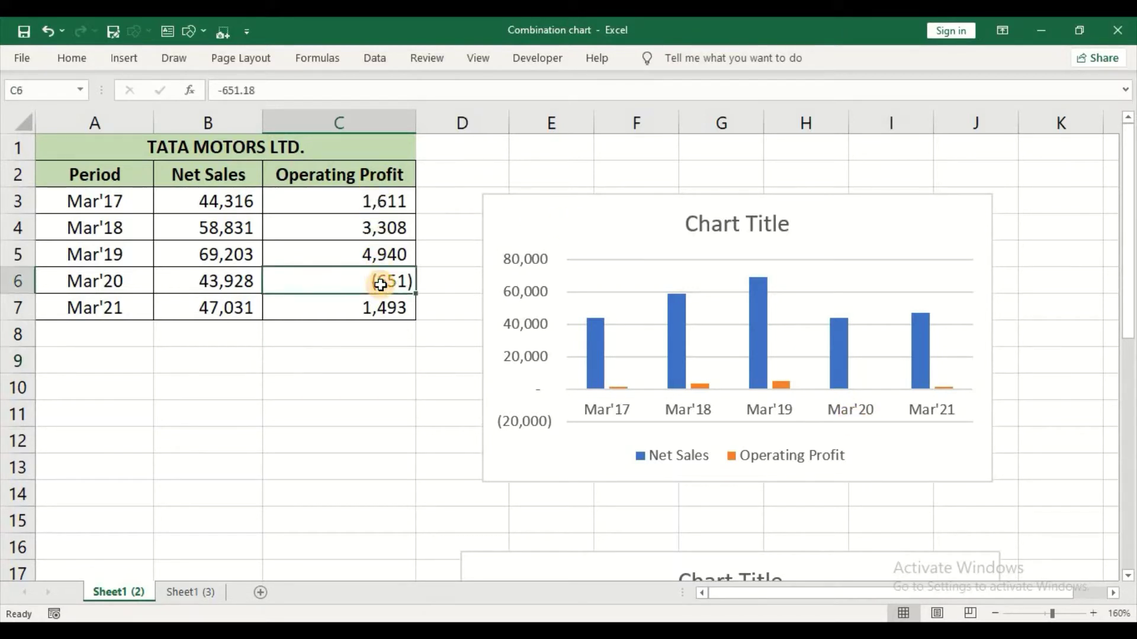
left_click(389, 383)
scroll(390, 383, "down", 1)
scroll(391, 356, "down", 1)
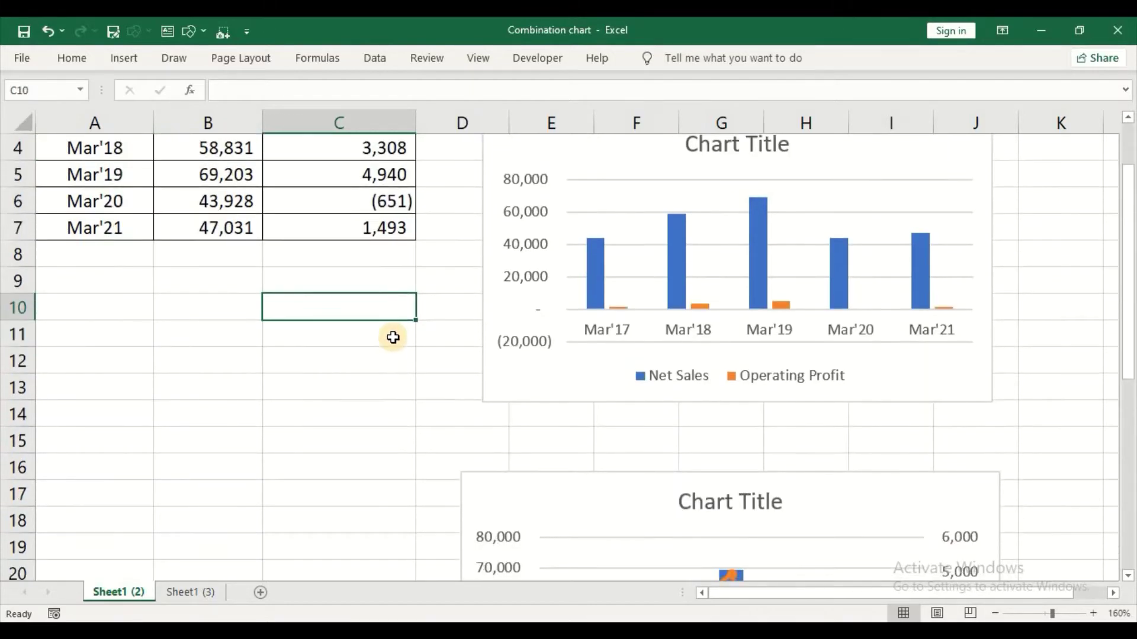
scroll(396, 322, "down", 2)
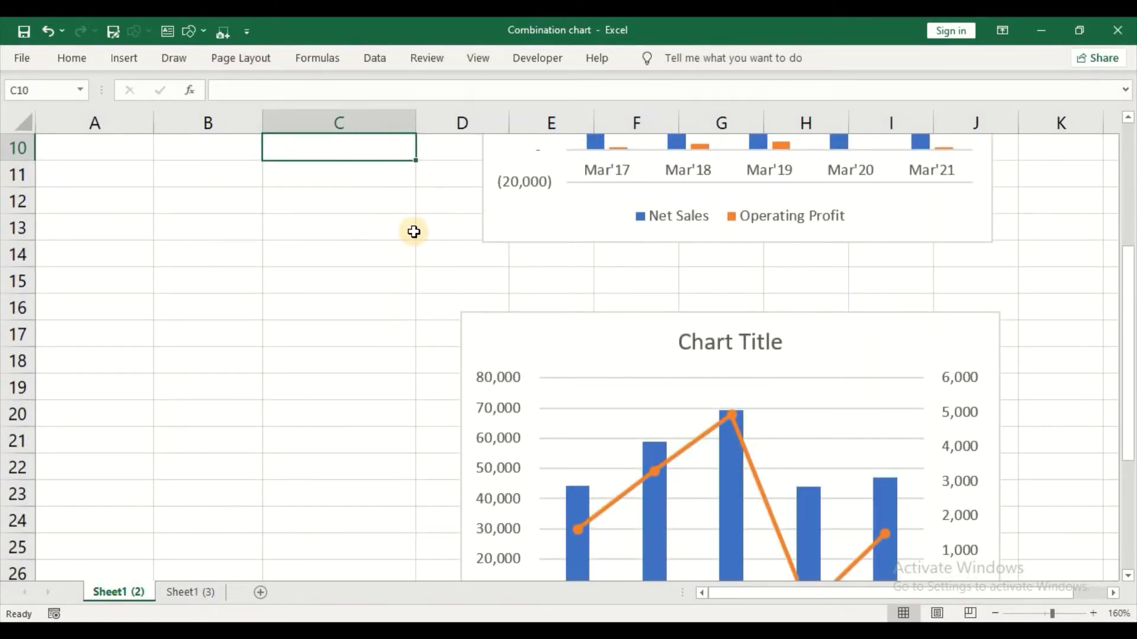
scroll(413, 232, "down", 3)
scroll(424, 246, "up", 1)
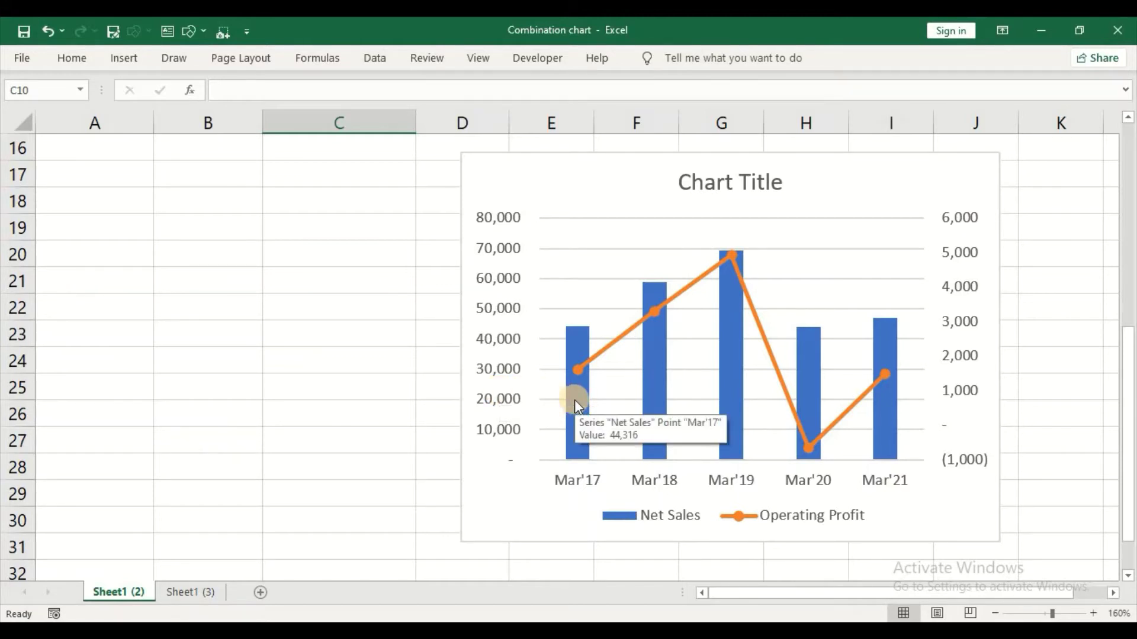
left_click(955, 279)
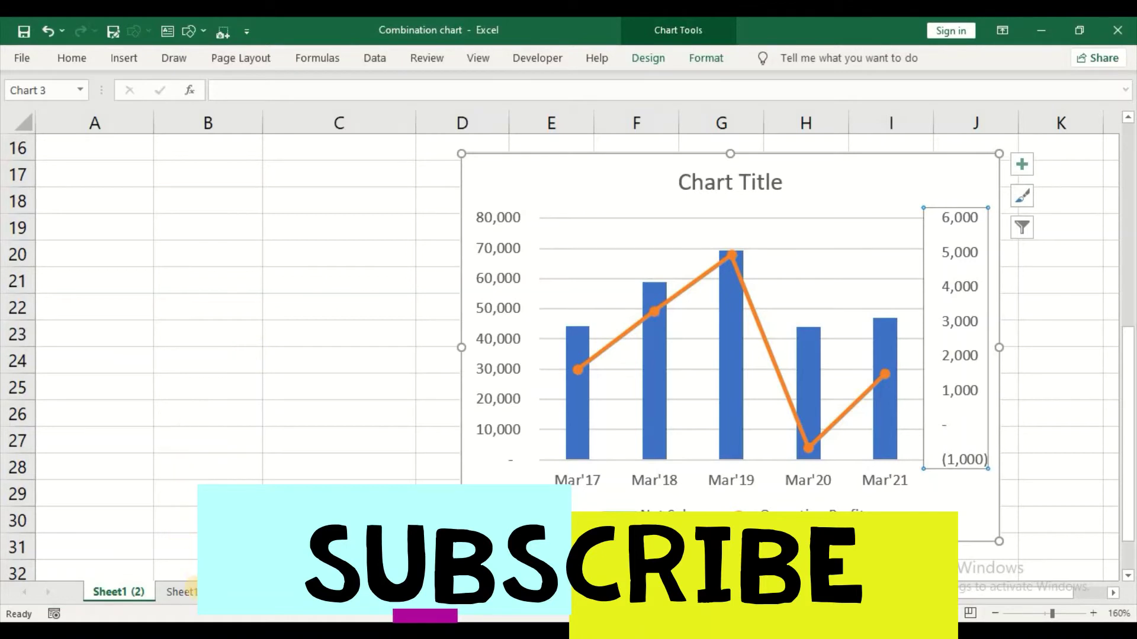
On Sheet1 (3), insert a 2-D clustered column chart from the Period, Net Sales and Operating Profit data in A2:C7
left_click(192, 592)
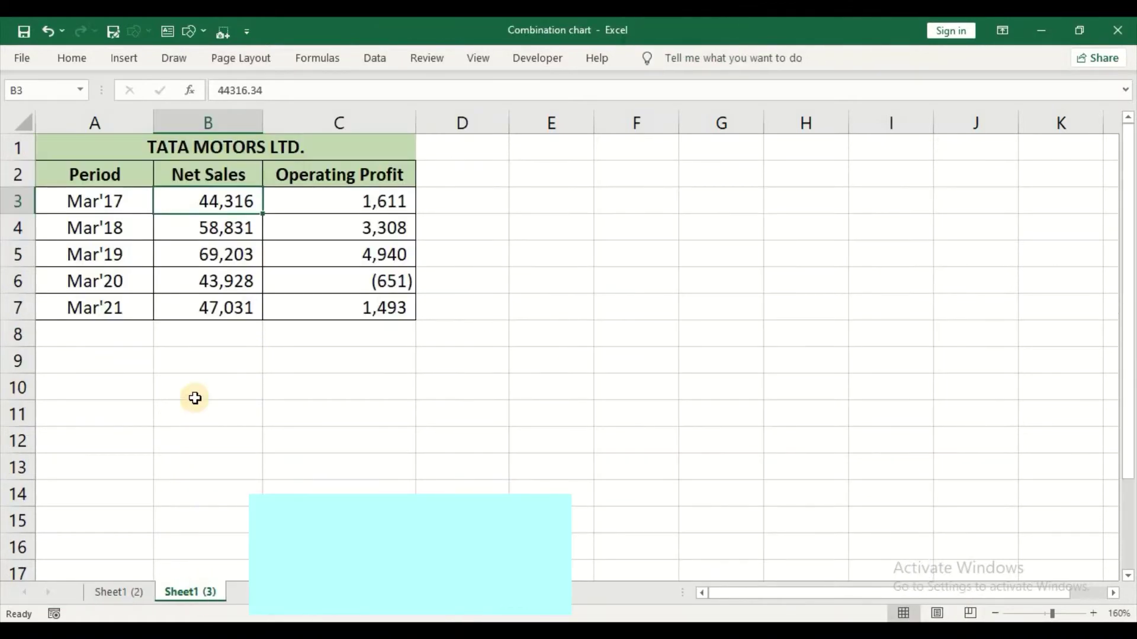
left_click(82, 173)
key("shift+Right")
key("shift+Right")
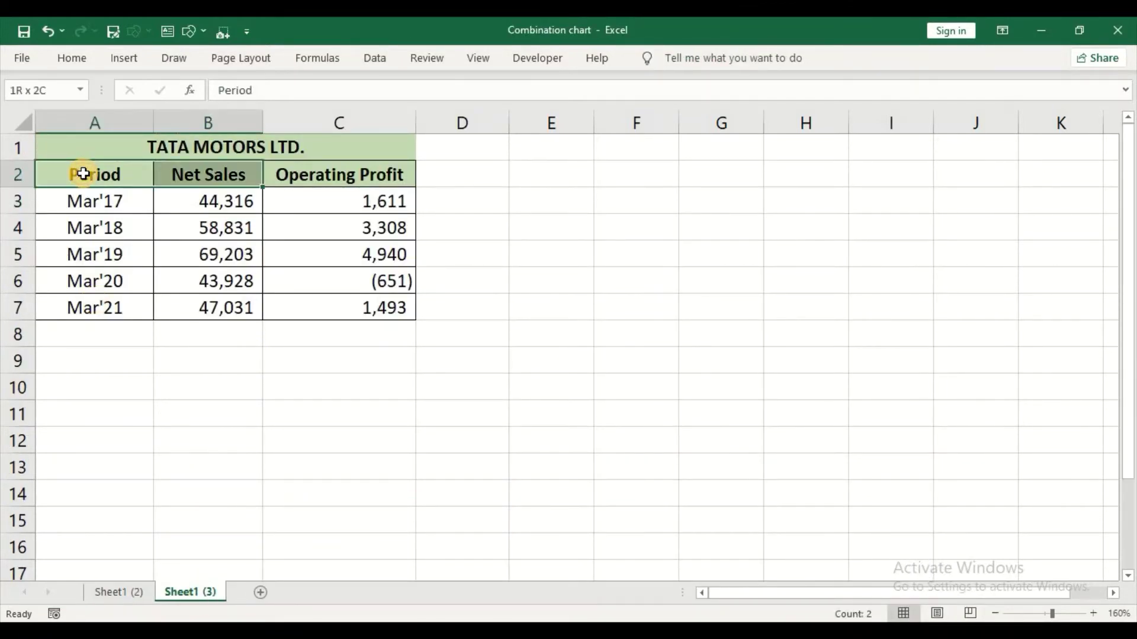
key("shift+Down")
key("shift+Down")
key("shift+Down")
key("shift+Down")
key("shift+Down")
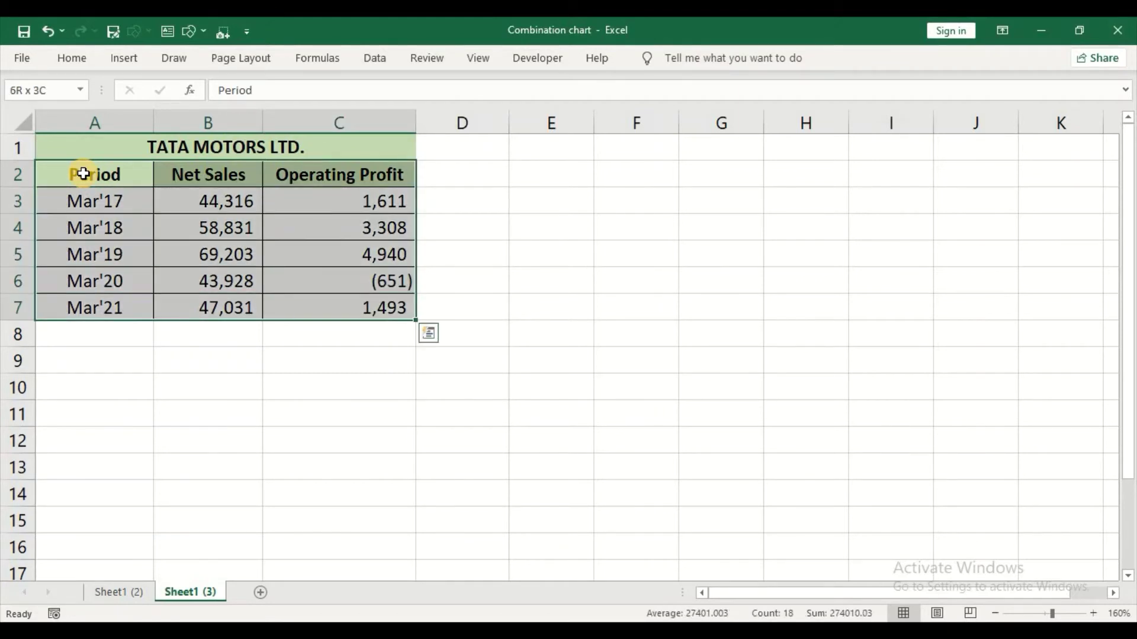
left_click(125, 58)
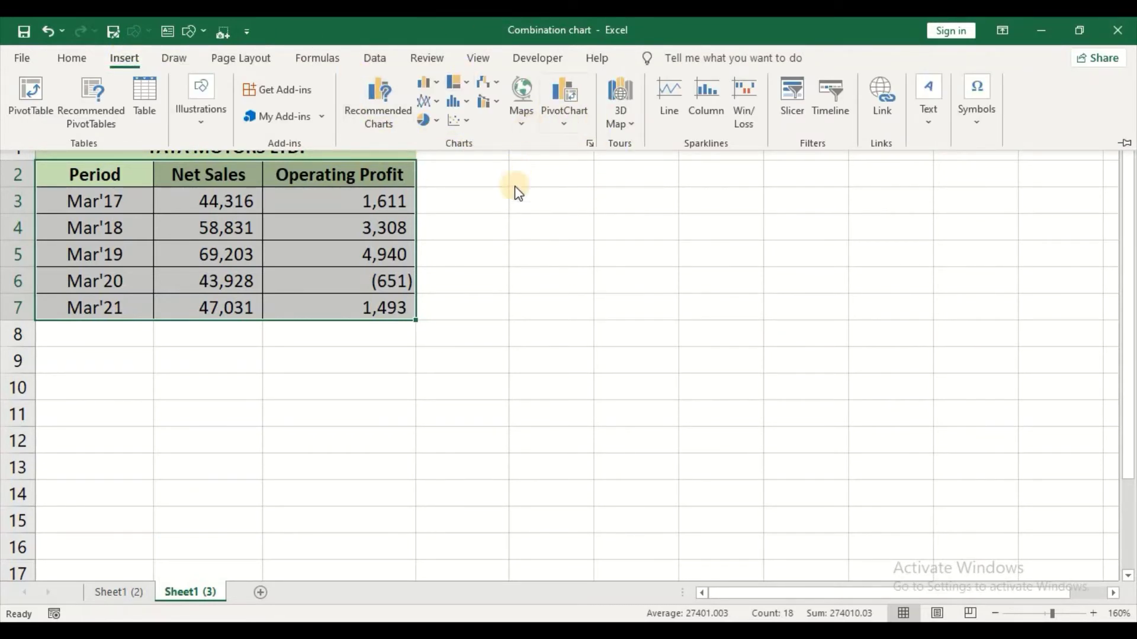
left_click(436, 85)
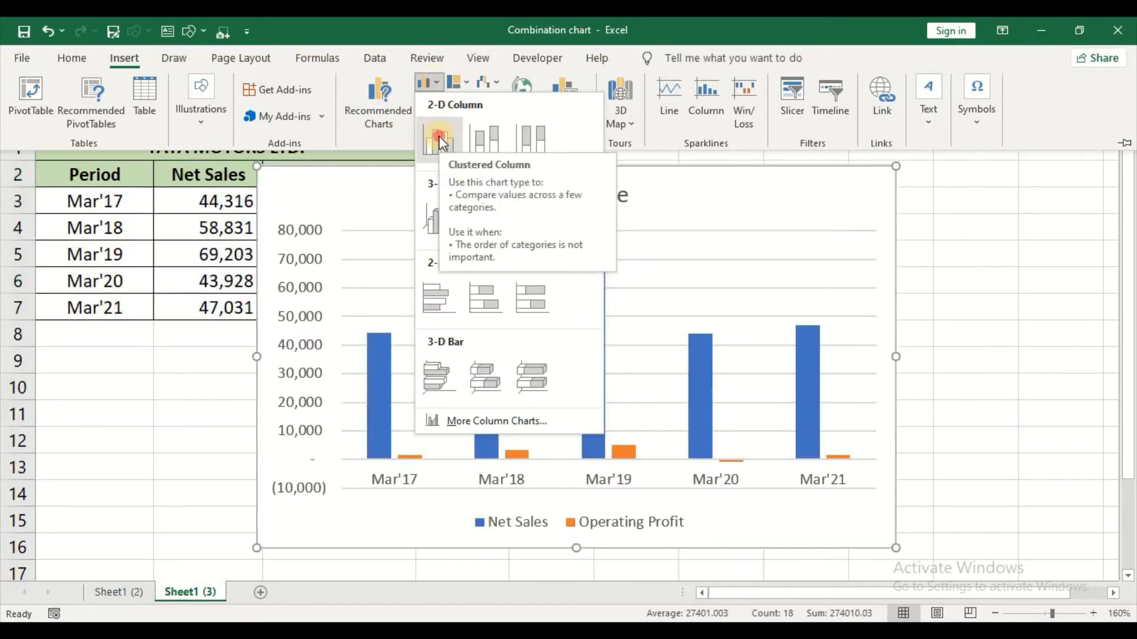
left_click(439, 137)
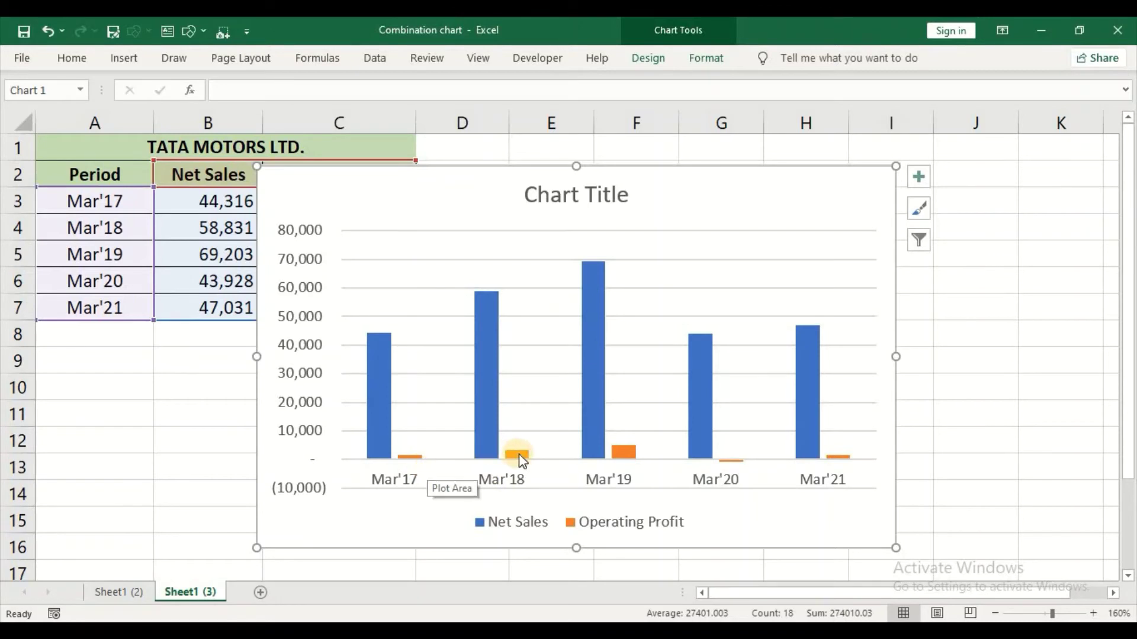
Plot the chart's Operating Profit series on the secondary axis through its data series formatting
mouse_move(523, 453)
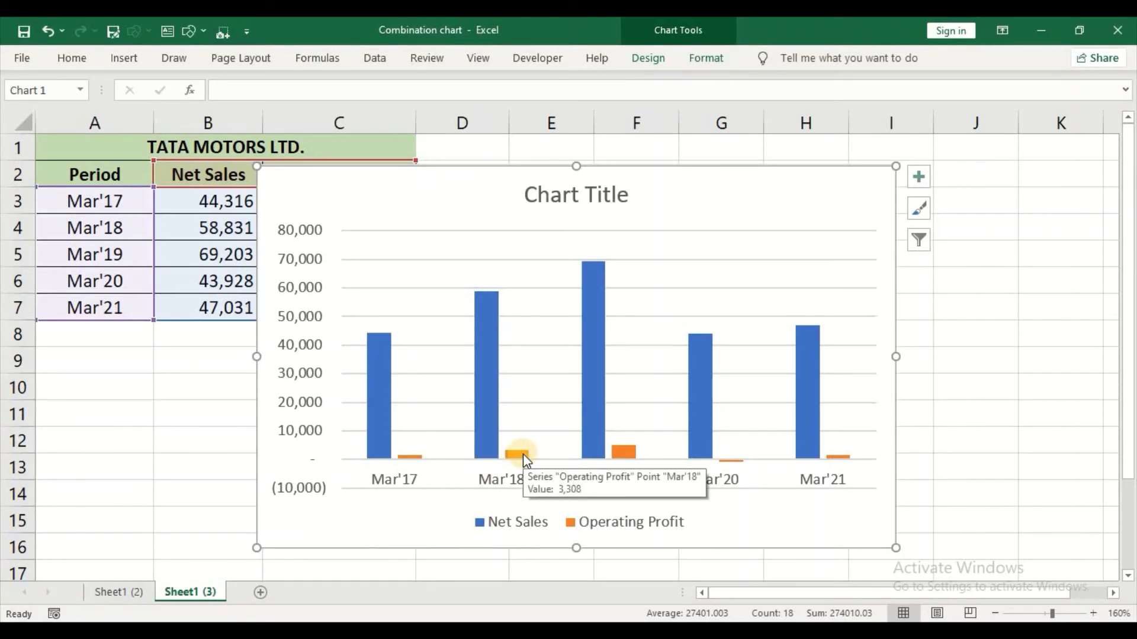
left_click(523, 453)
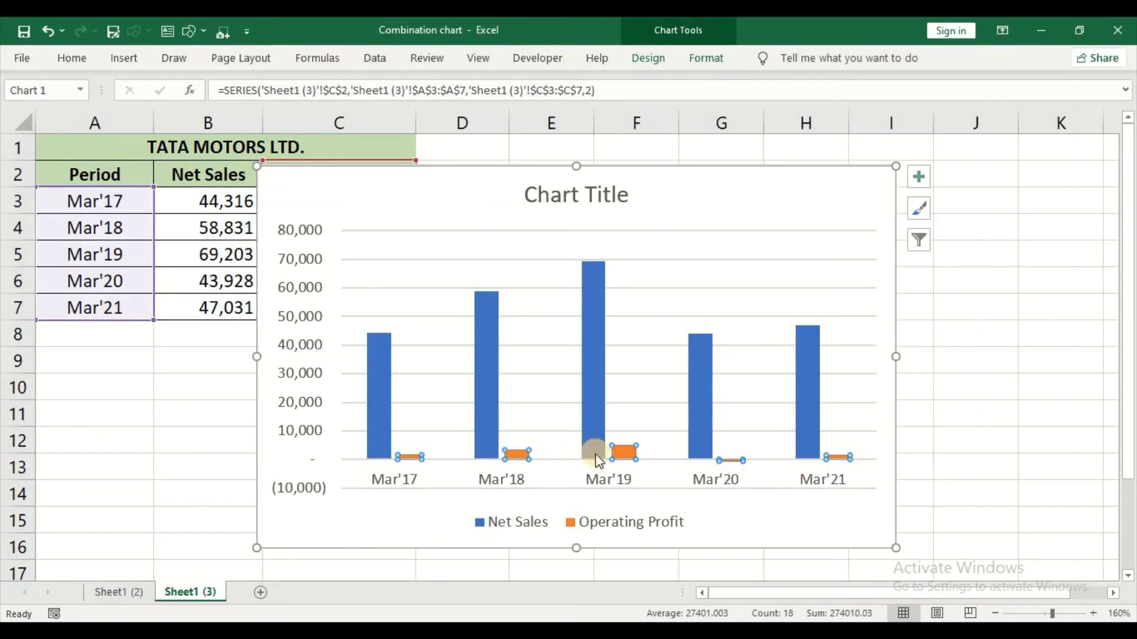
right_click(516, 457)
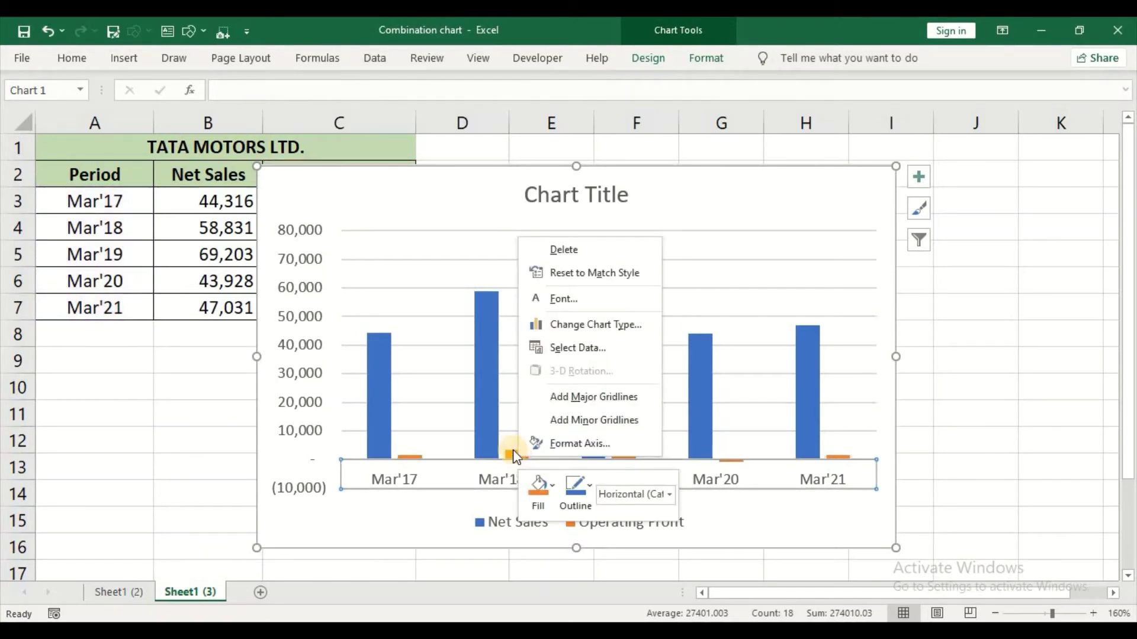
left_click(514, 455)
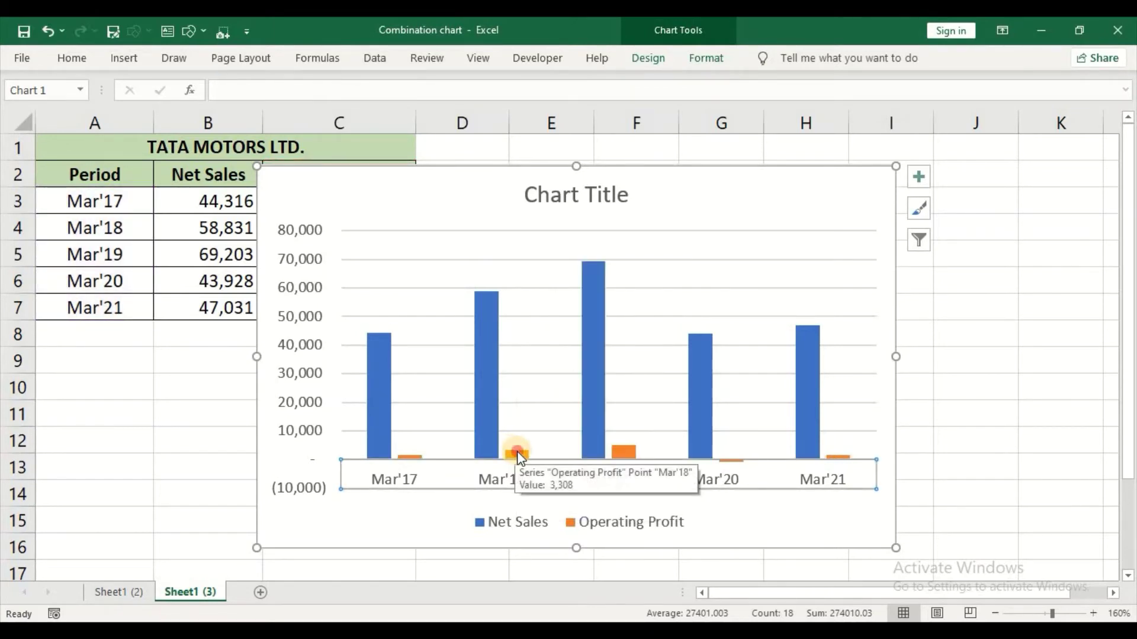
left_click(517, 453)
right_click(517, 452)
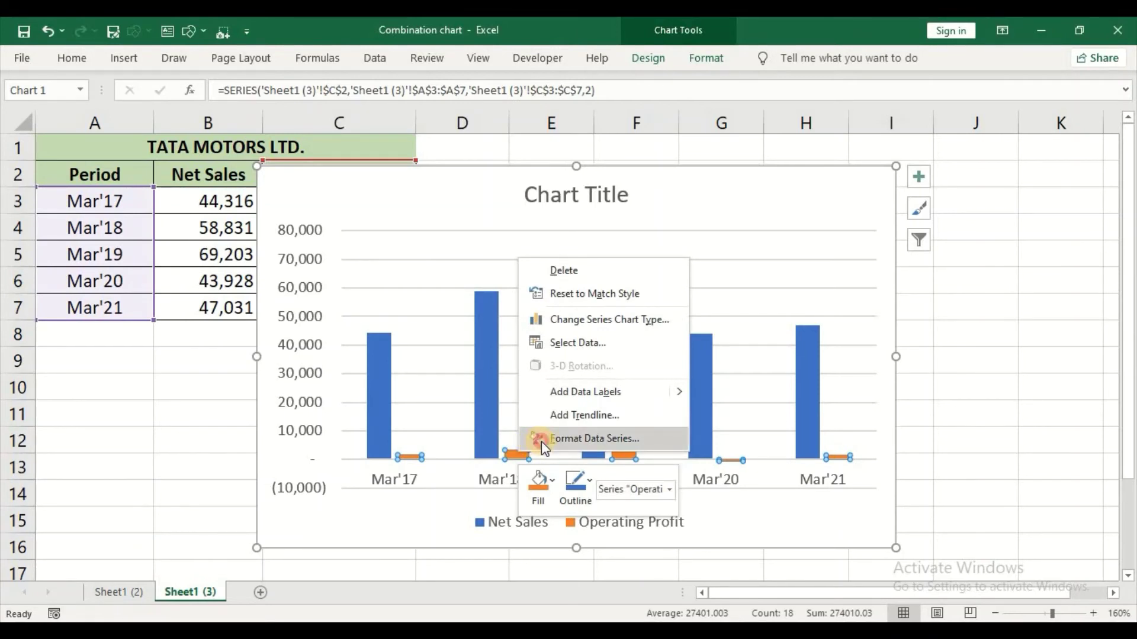
left_click(541, 442)
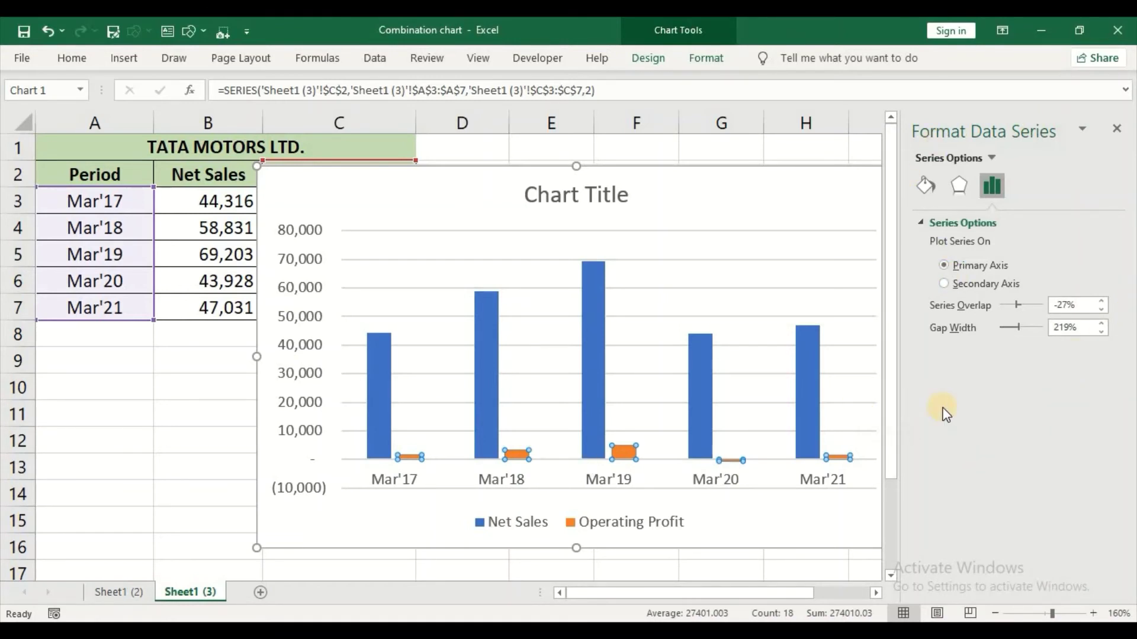
left_click(944, 285)
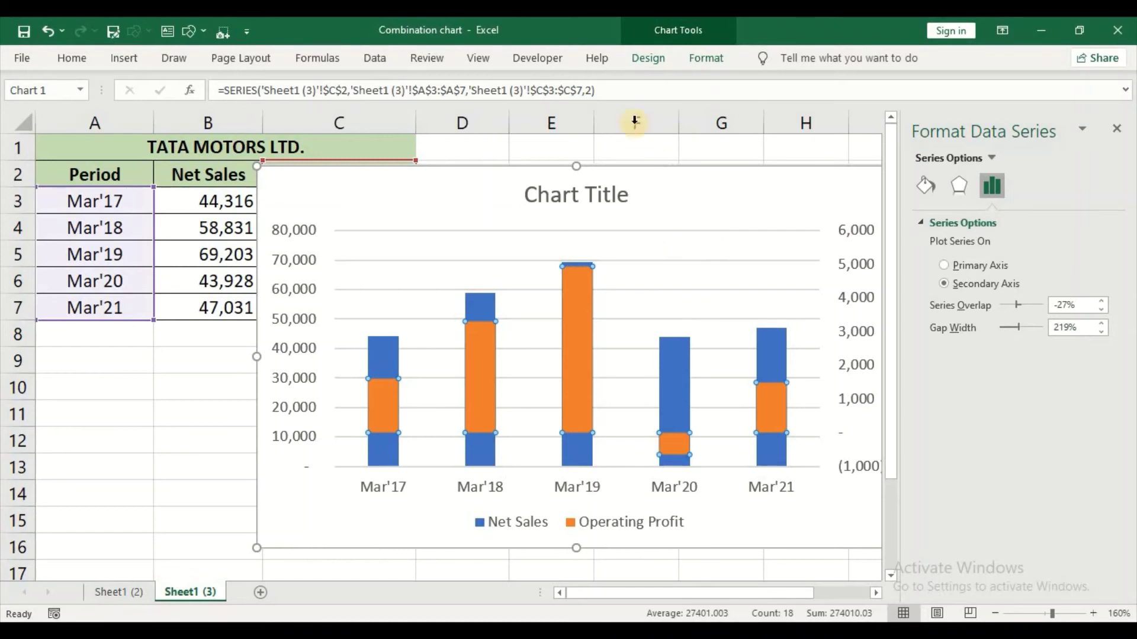
Start changing the chart type and choose the Clustered Column - Line on Secondary Axis combo after previewing the other combos
left_click(648, 58)
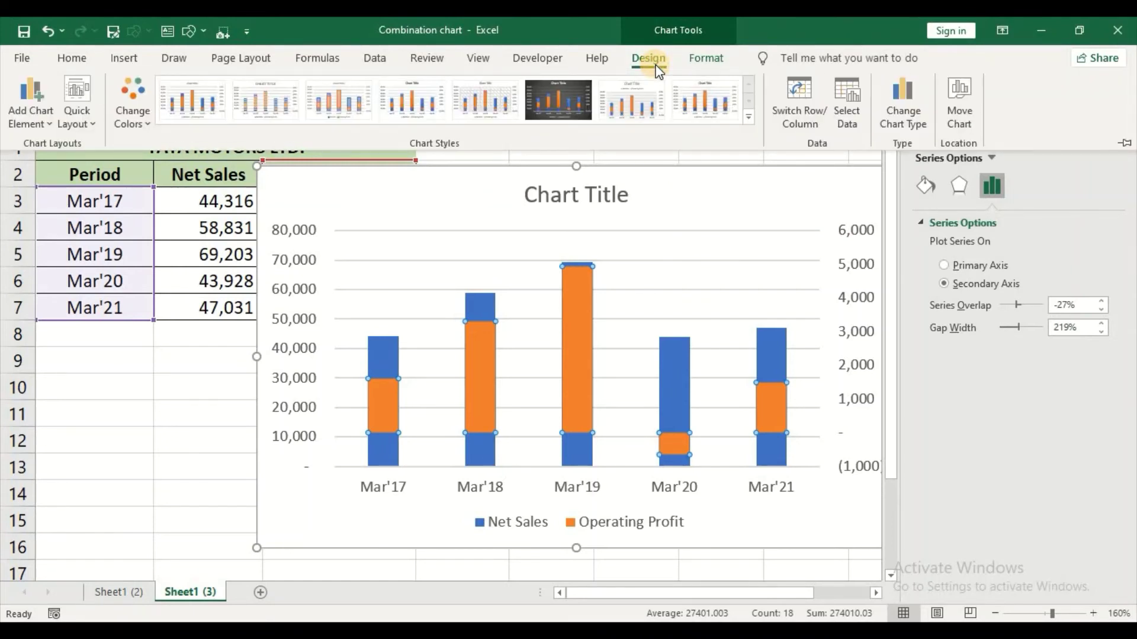
left_click(896, 115)
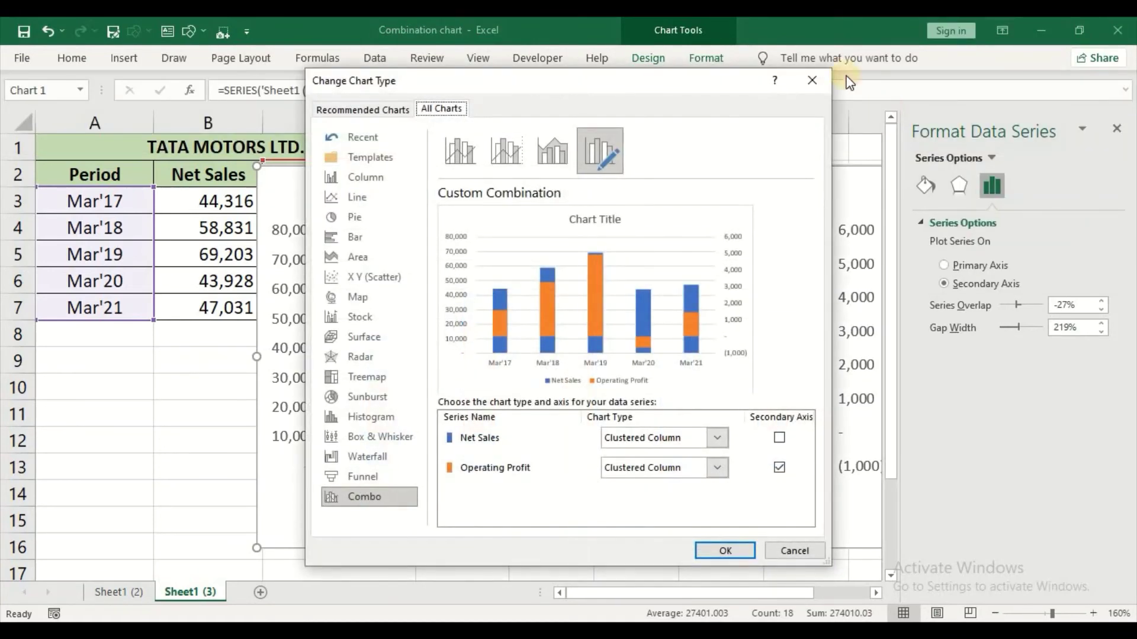
left_click(463, 160)
left_click(527, 148)
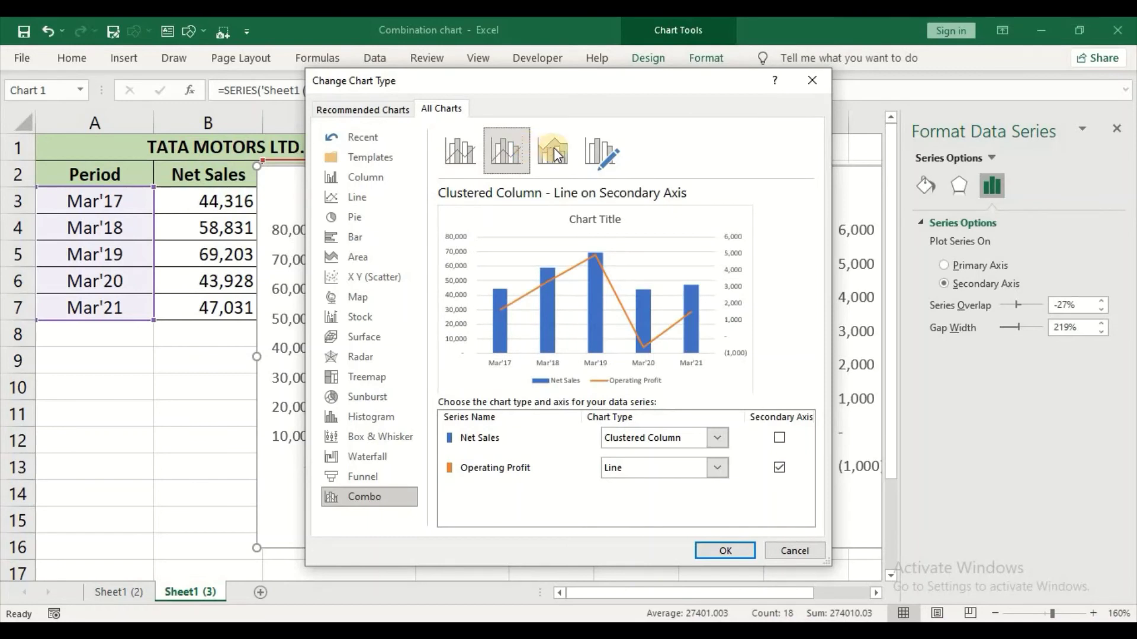
left_click(556, 152)
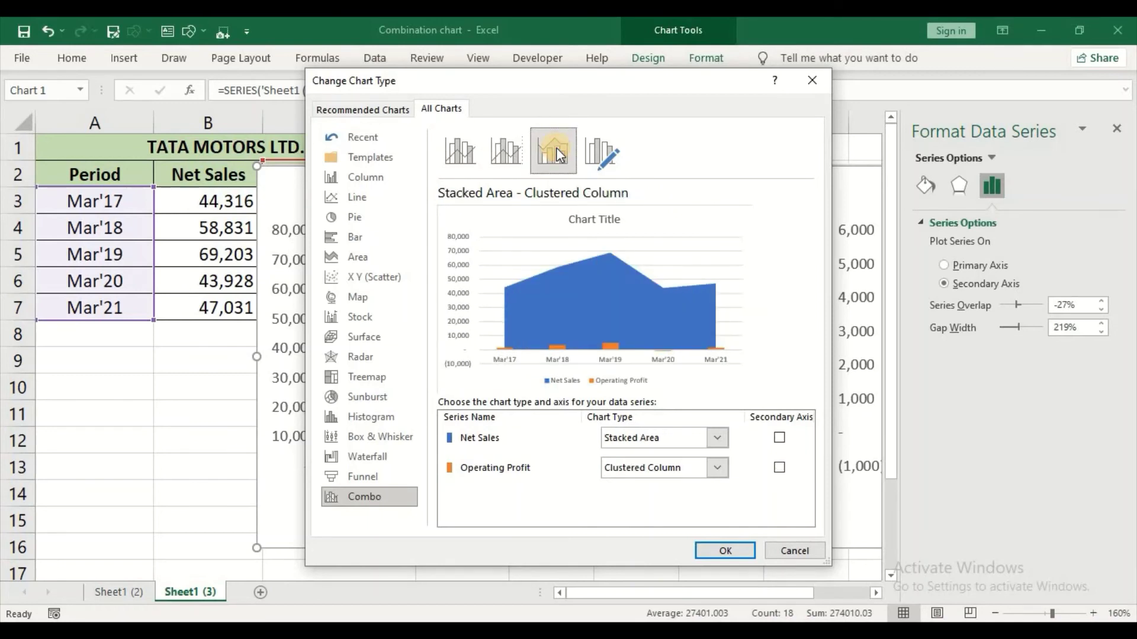
left_click(503, 155)
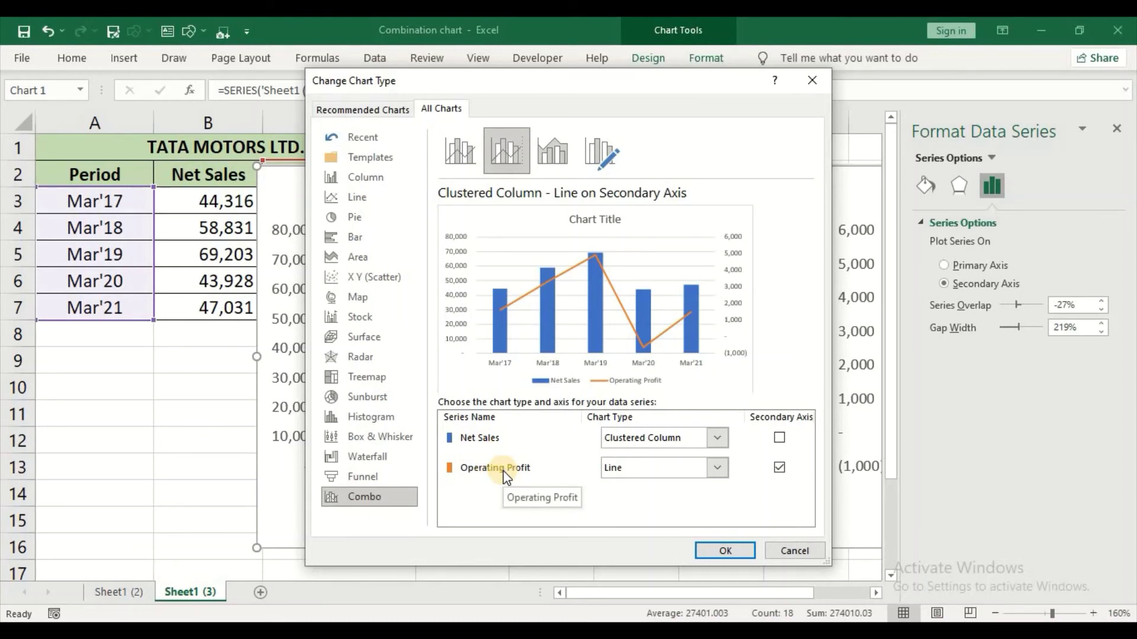
Set the Operating Profit series to Stacked Line with Markers and apply the combination chart type
left_click(715, 470)
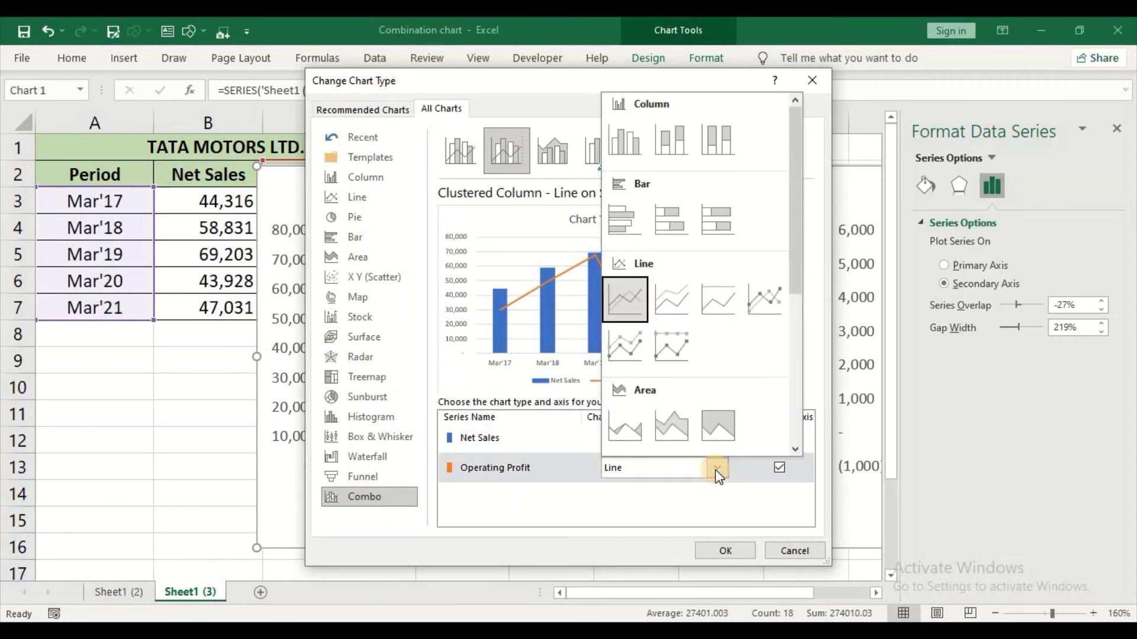
scroll(672, 258, "down", 5)
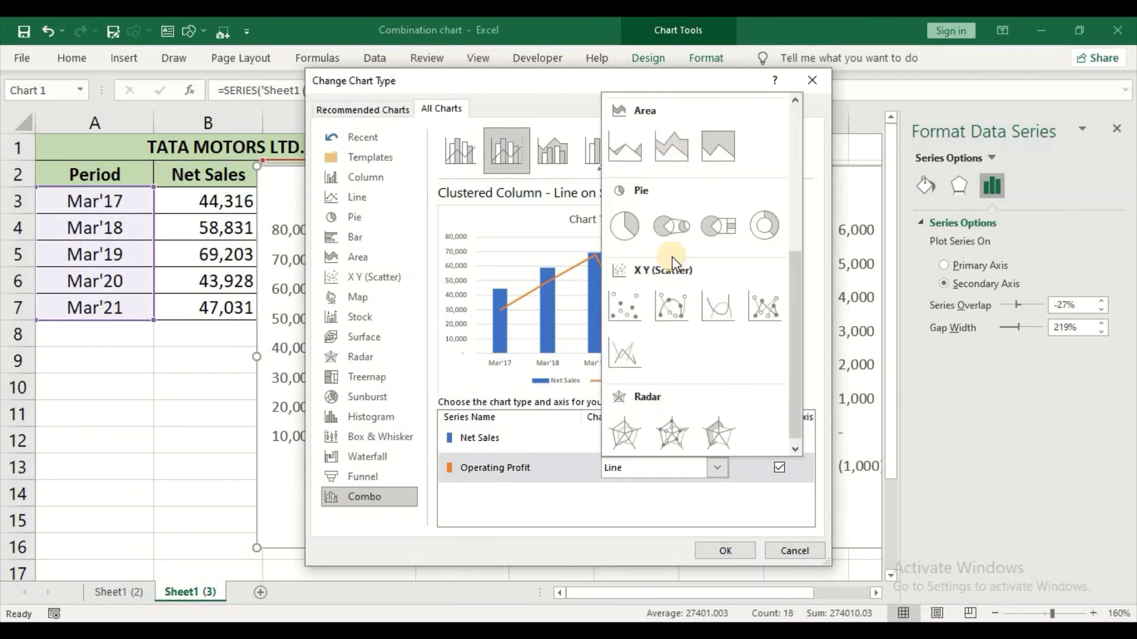
scroll(672, 258, "up", 5)
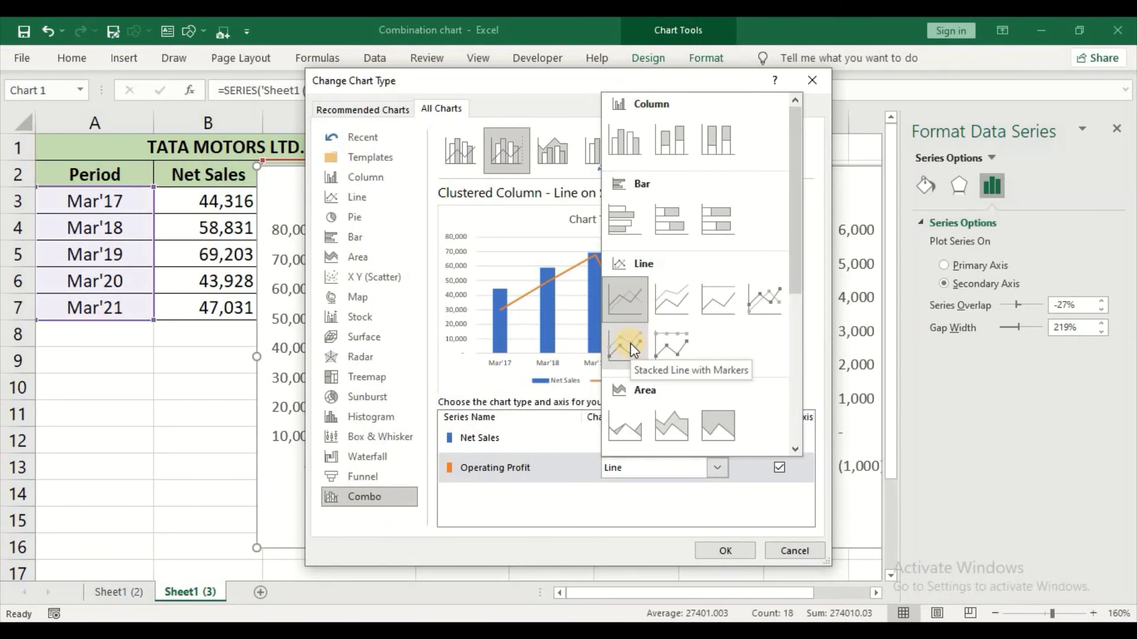
left_click(630, 343)
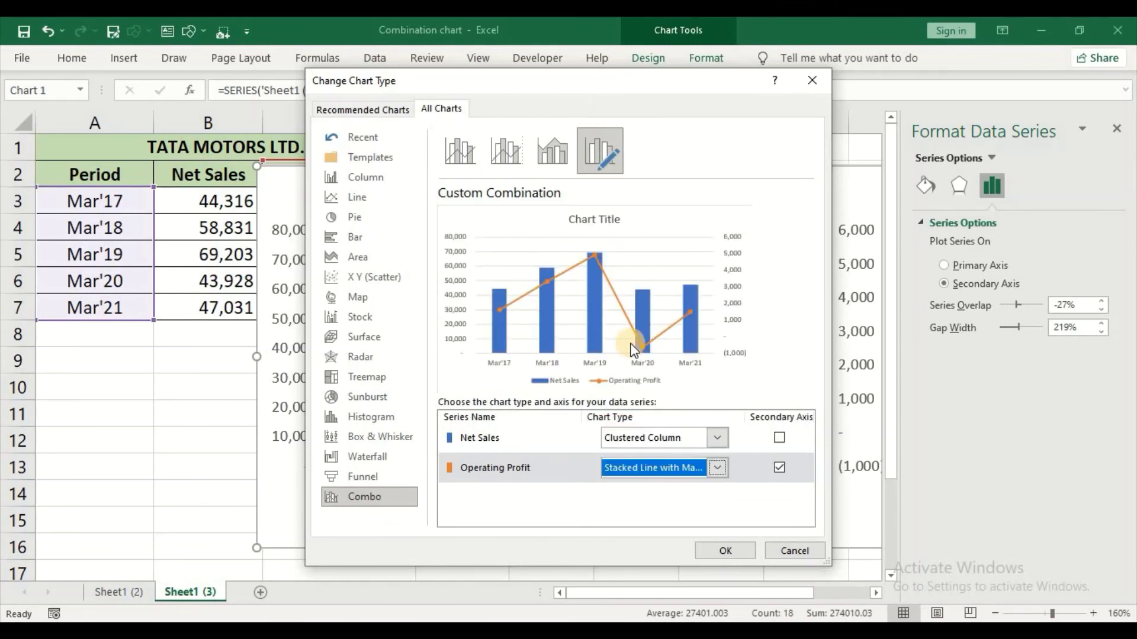
left_click(726, 549)
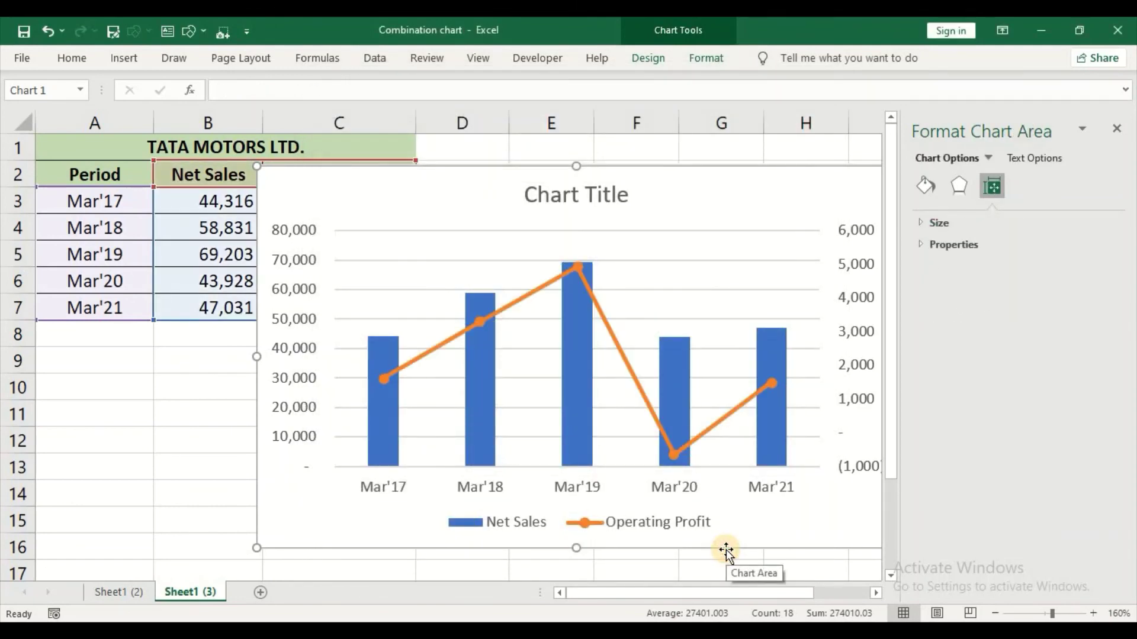